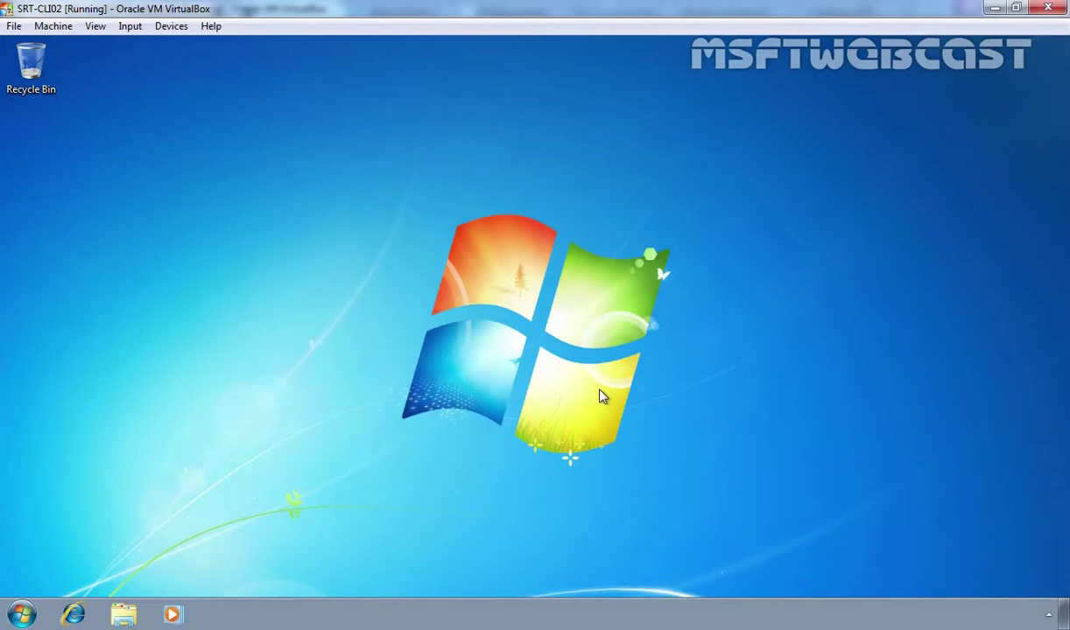
Step: Mount the first Windows Server ISO in the Windows 7 client's virtual CD drive
click(170, 29)
mouse_move(176, 48)
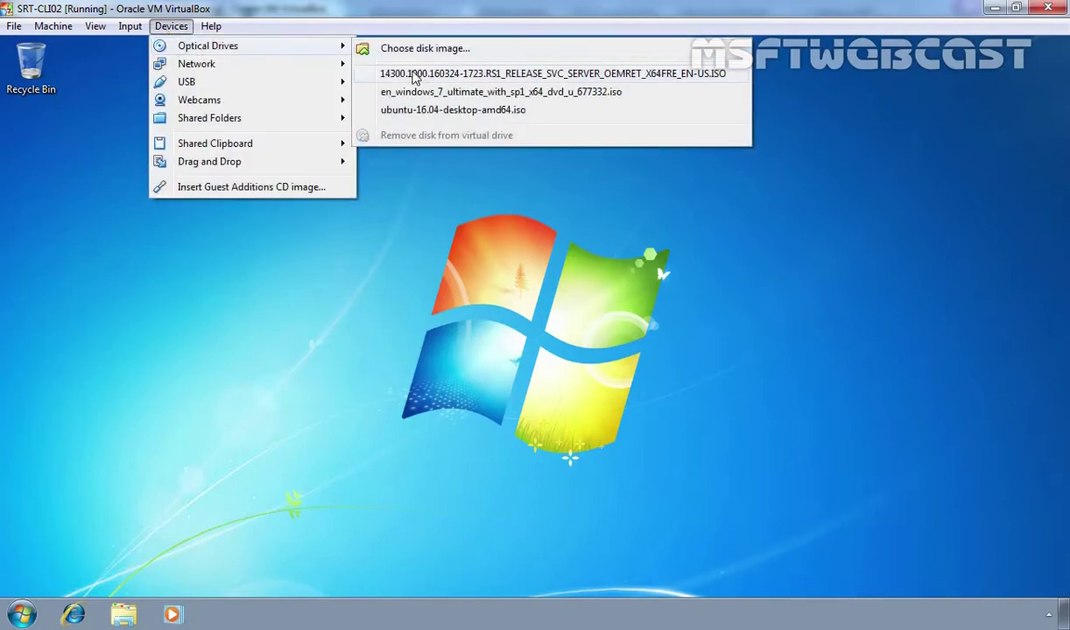
click(415, 75)
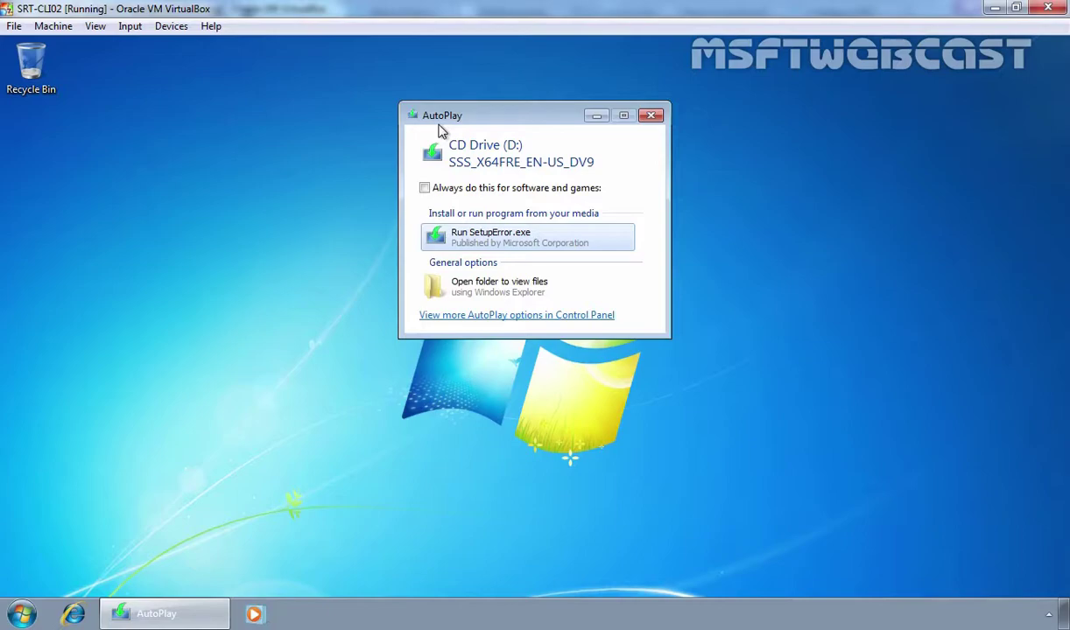
Step: Close the AutoPlay window for CD Drive (D:) on the client
click(650, 115)
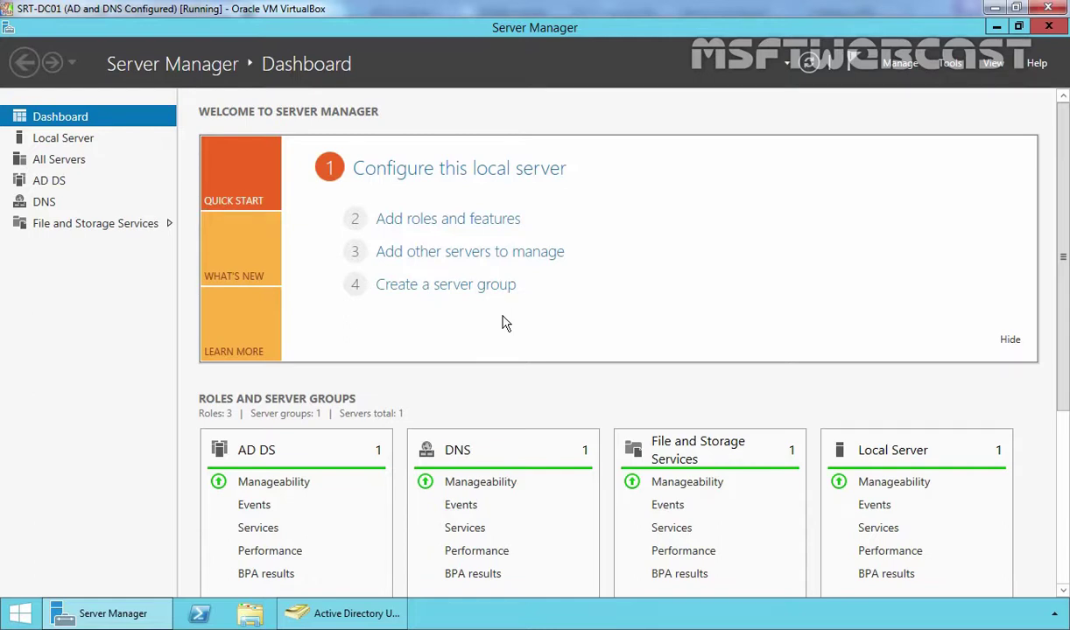
click(337, 594)
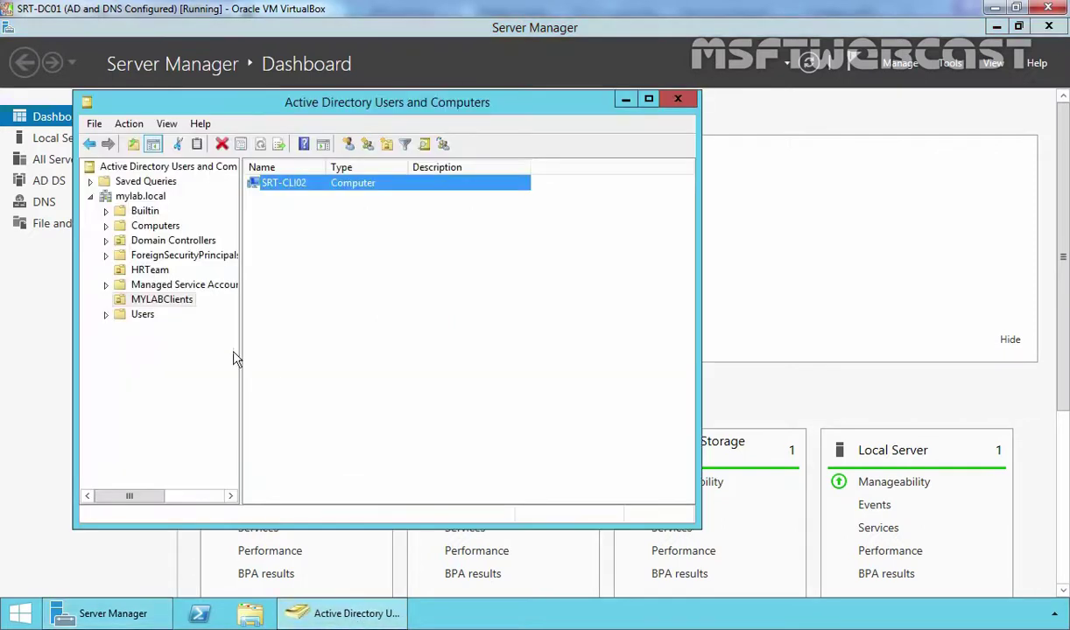
click(165, 301)
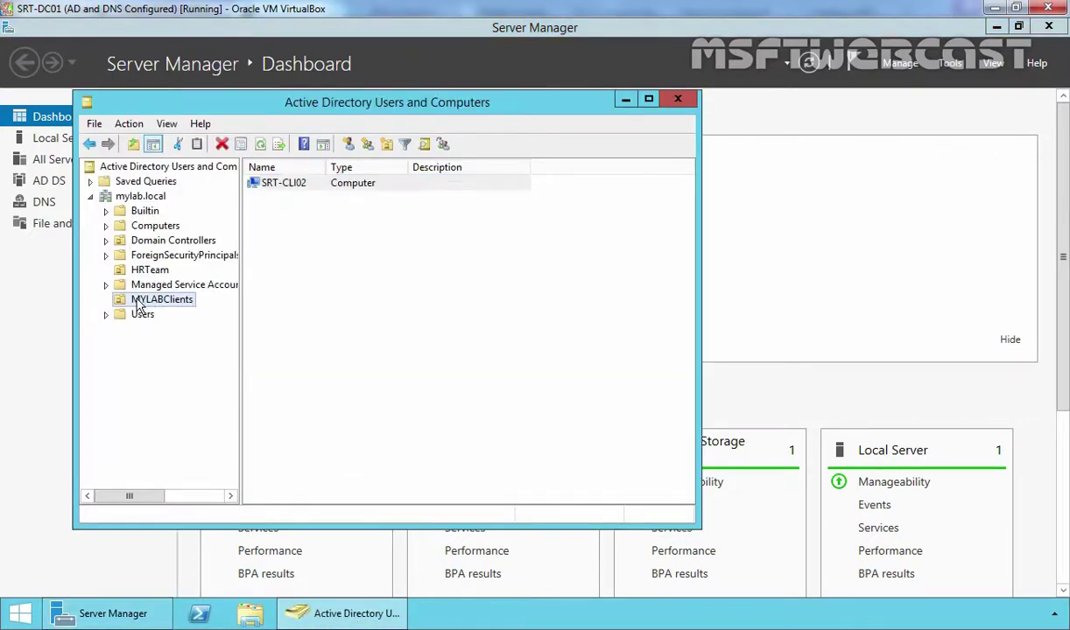
key(Tab)
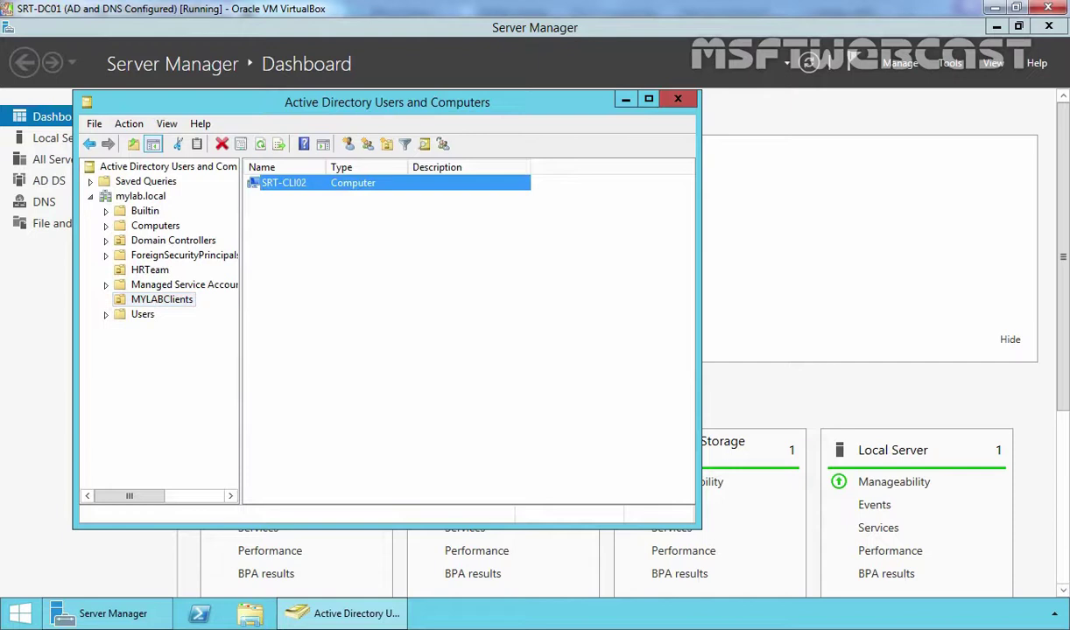
drag(377, 248, 270, 188)
click(317, 294)
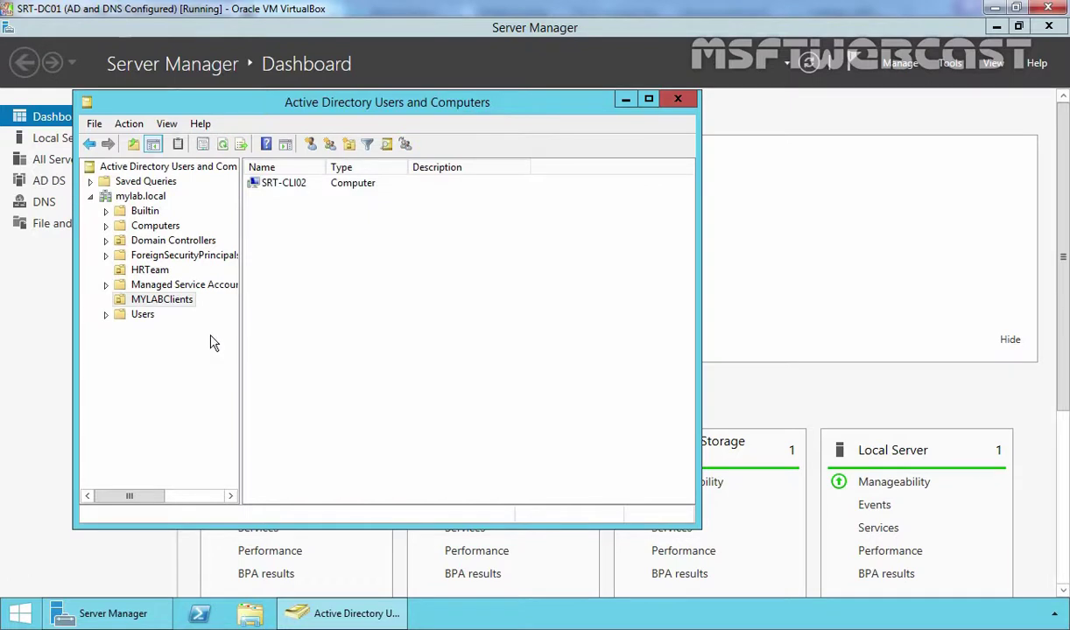
click(149, 303)
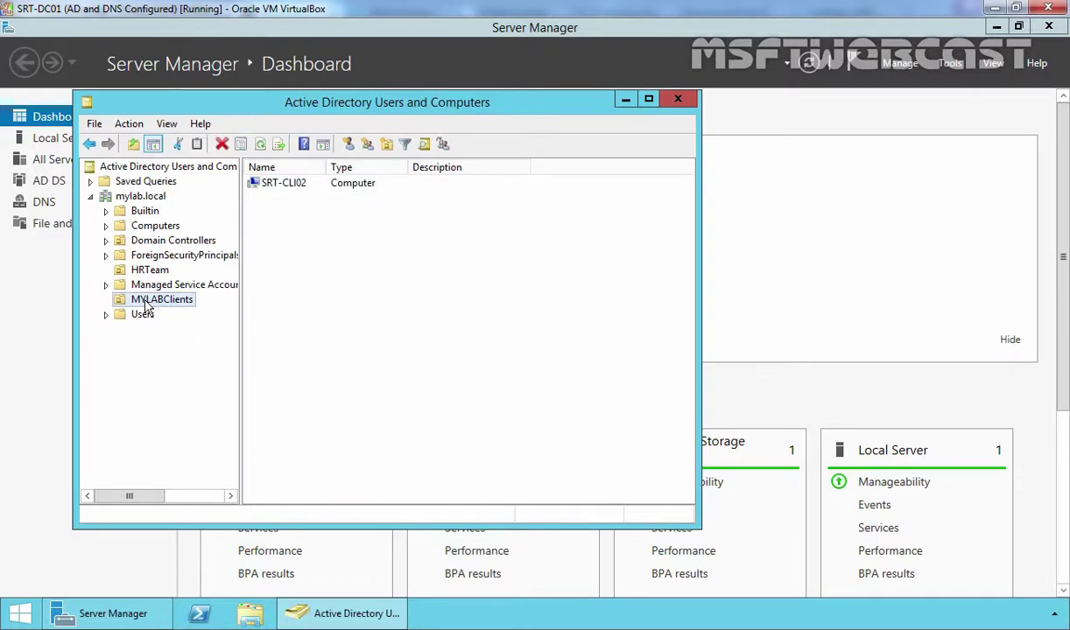
click(625, 99)
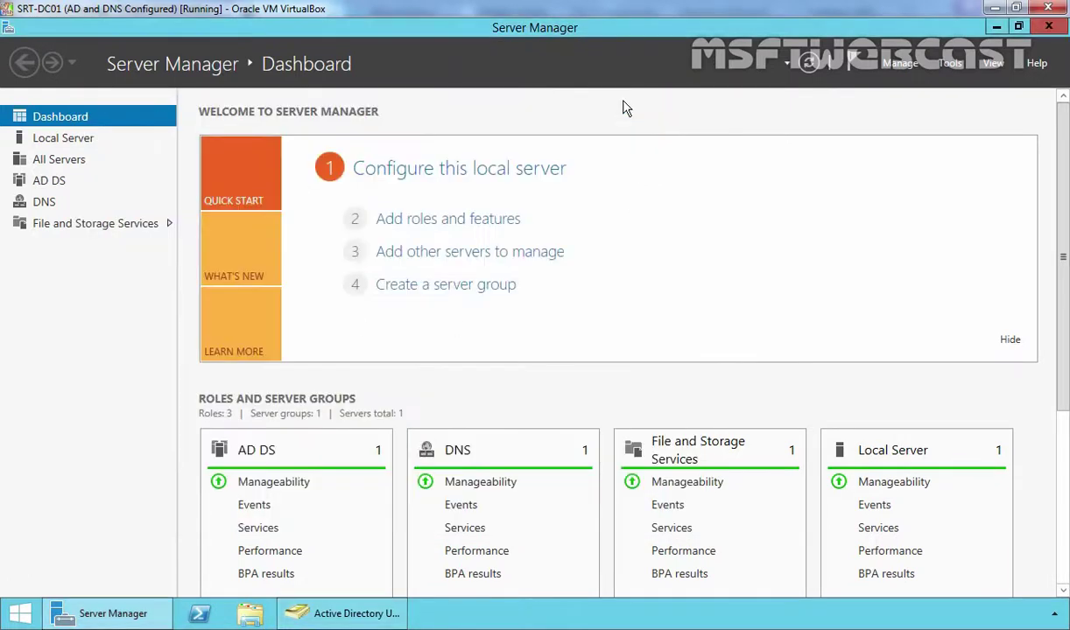
Step: Launch Group Policy Management maximized and select the MYLABClients unit under mylab.local
click(950, 65)
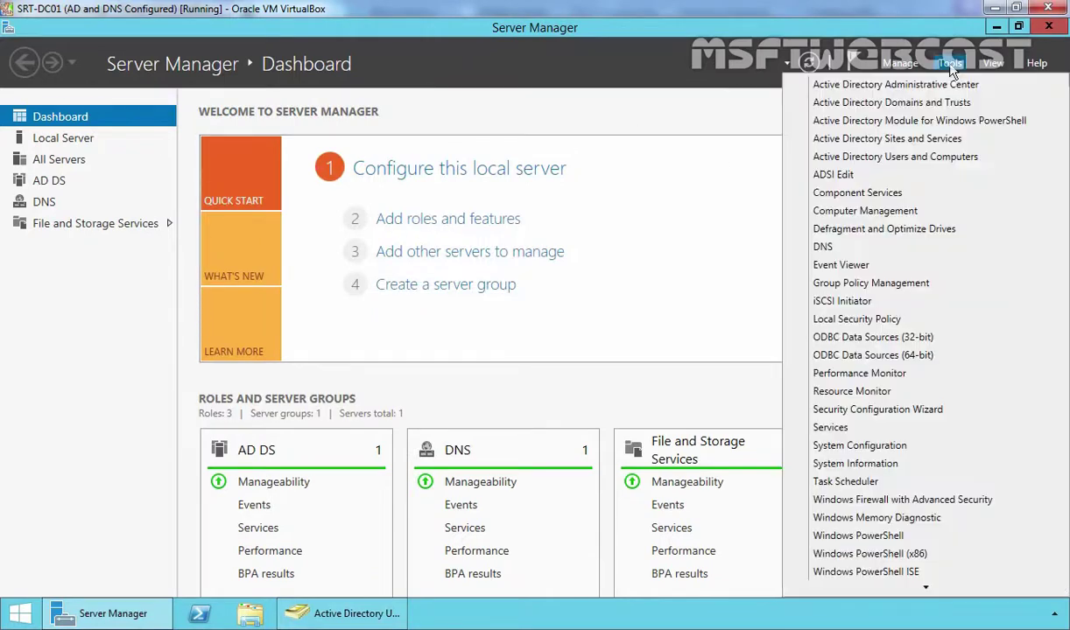
click(894, 291)
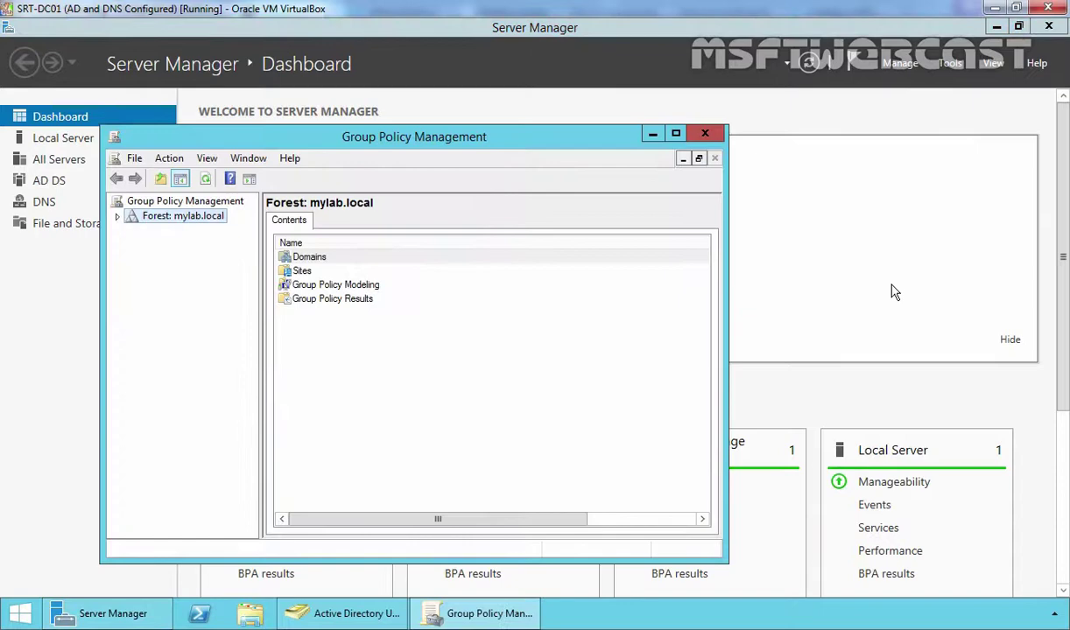
click(676, 133)
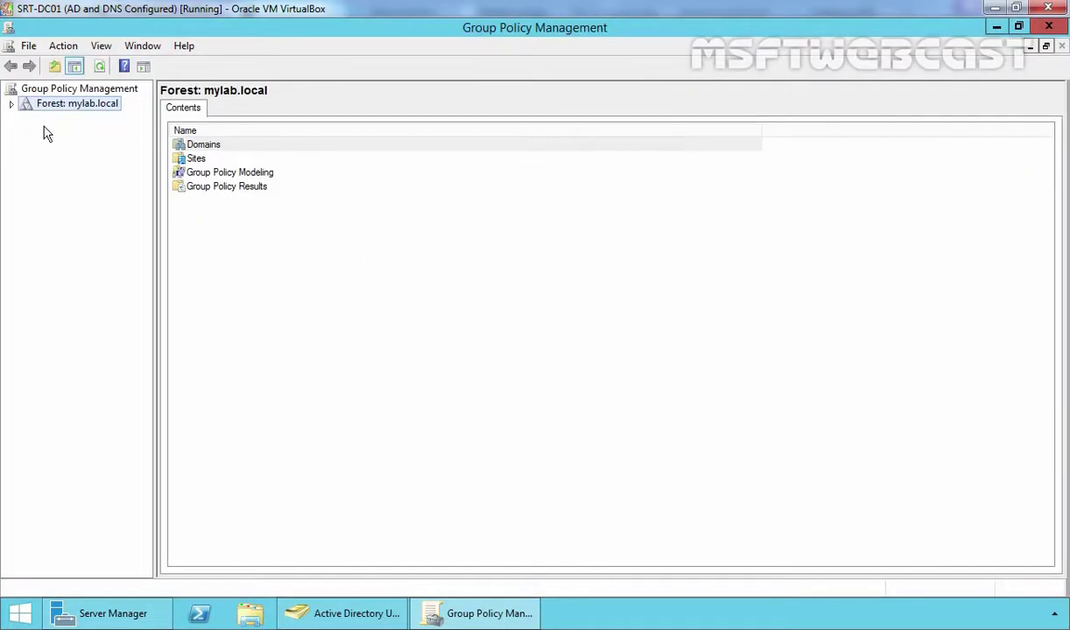
double_click(73, 109)
double_click(72, 118)
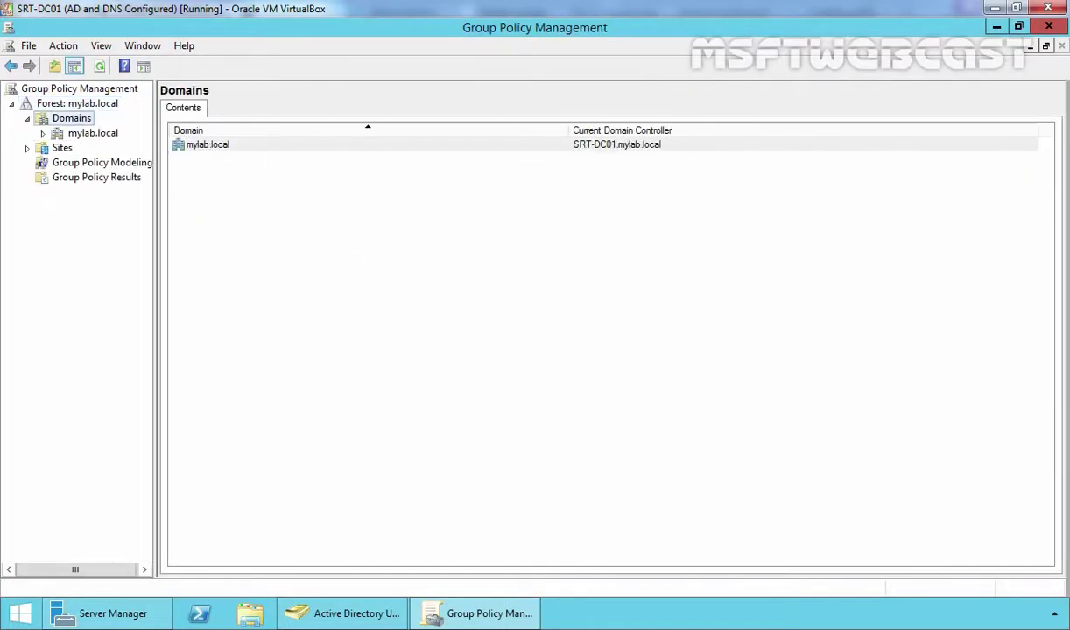
double_click(81, 139)
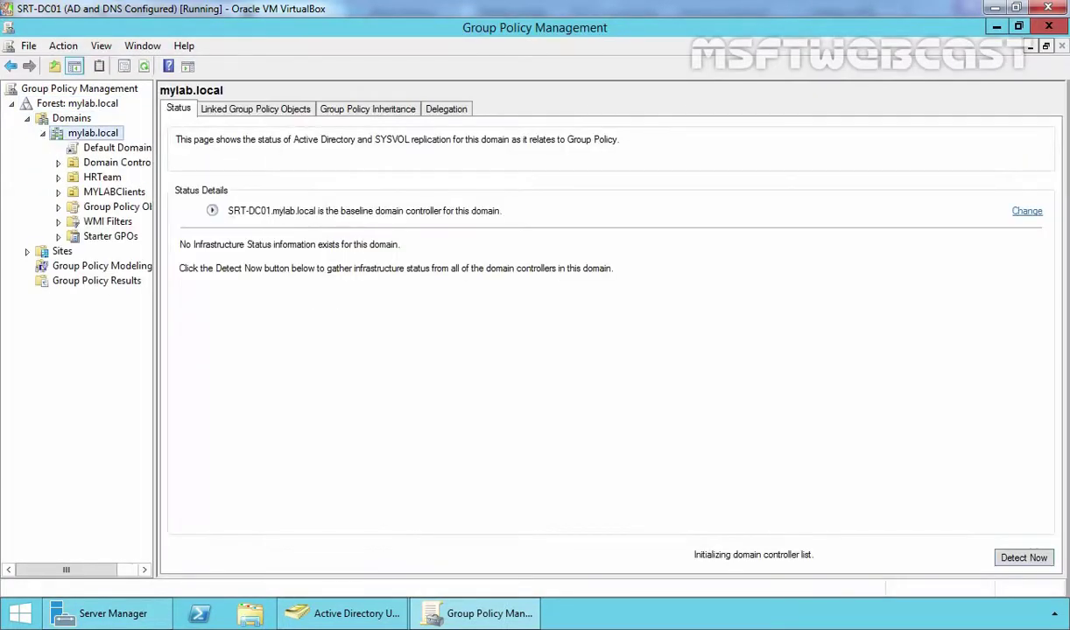
click(114, 192)
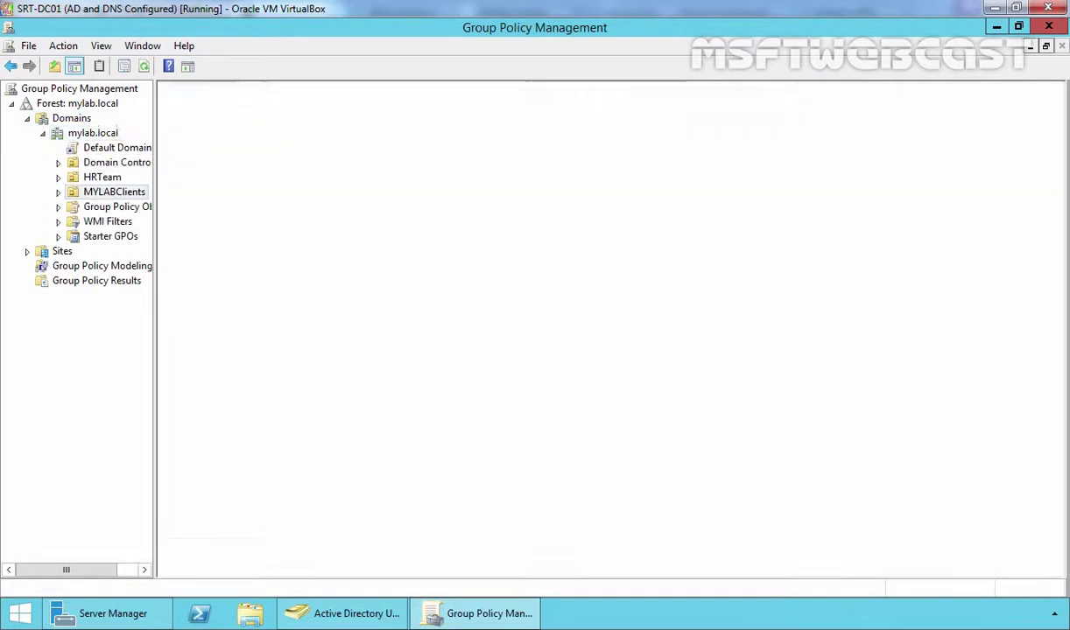
Step: Create a new GPO named 'Disable Autoplay' linked to the MYLABClients unit
right_click(108, 199)
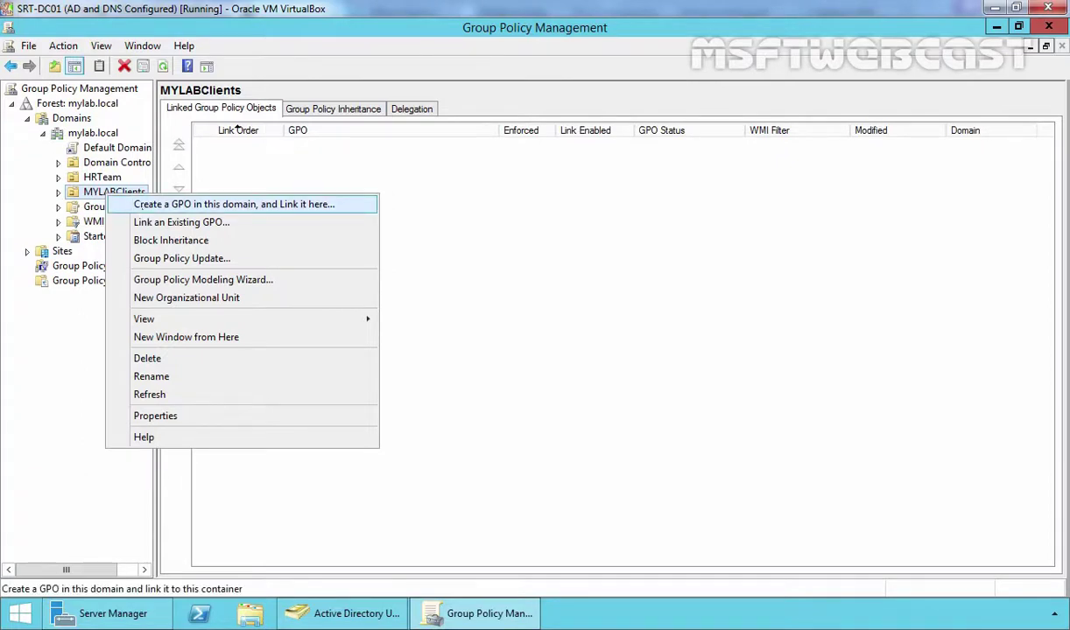
click(143, 208)
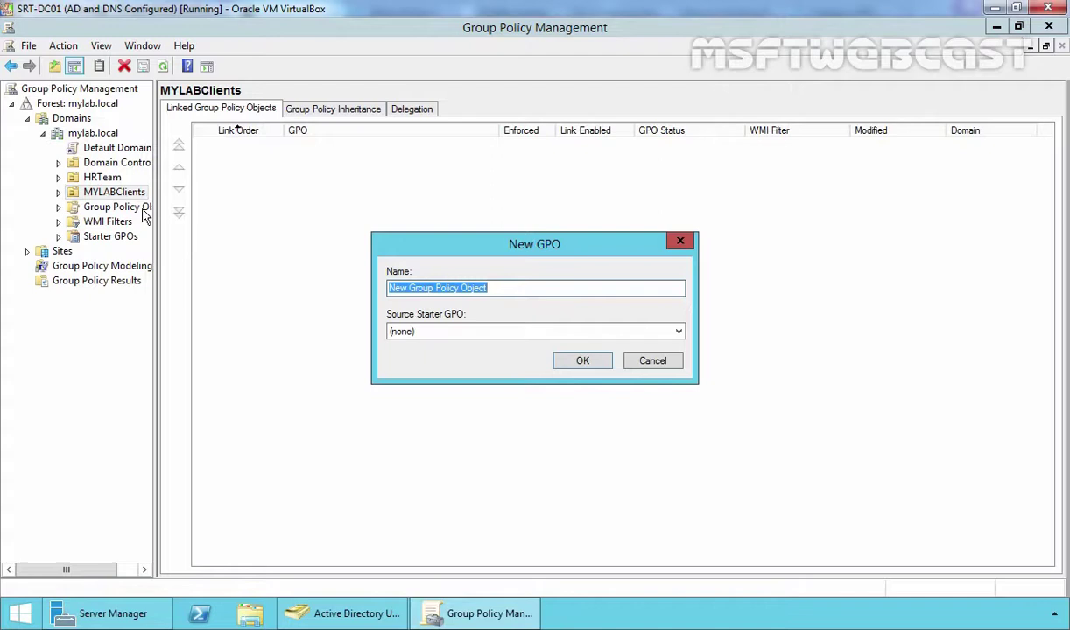
text(D)
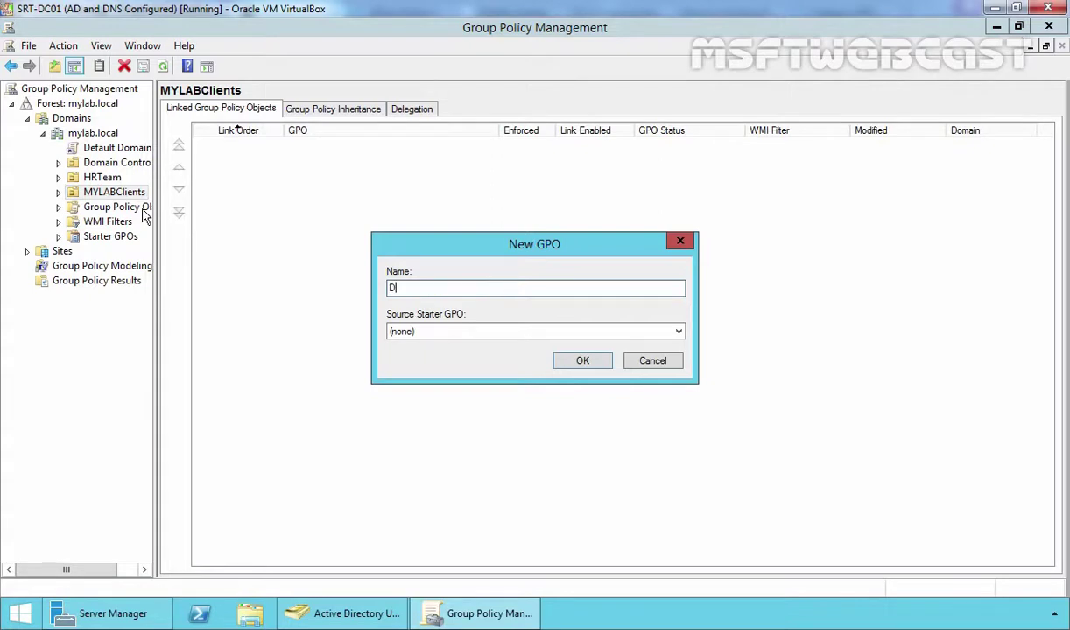
text(isable Autoplay)
click(575, 352)
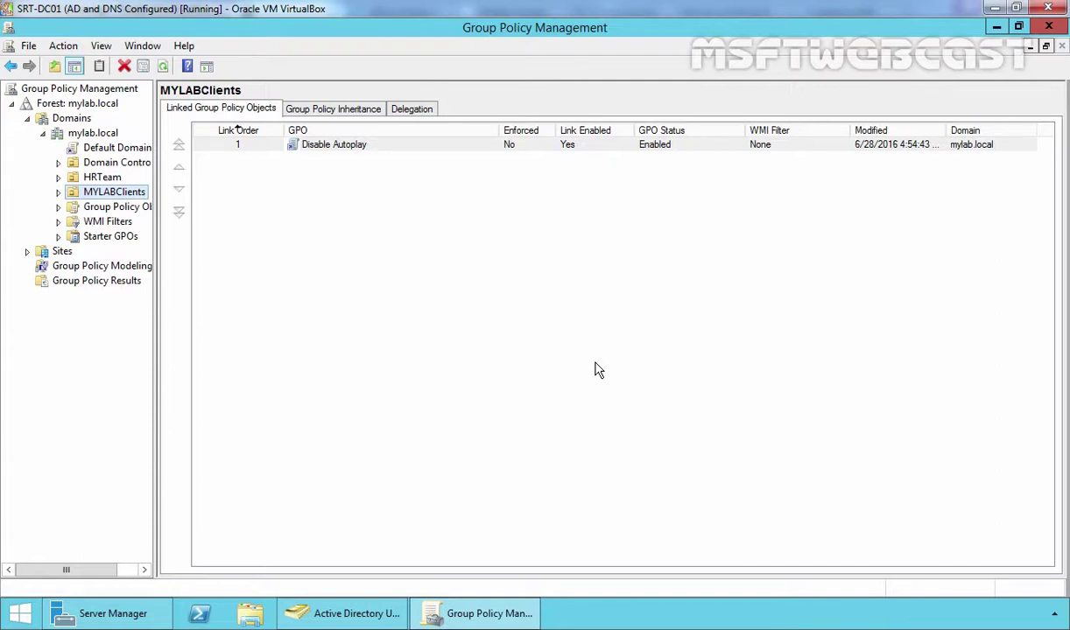
Step: Open the Disable Autoplay GPO in a maximized Group Policy Management Editor
double_click(124, 192)
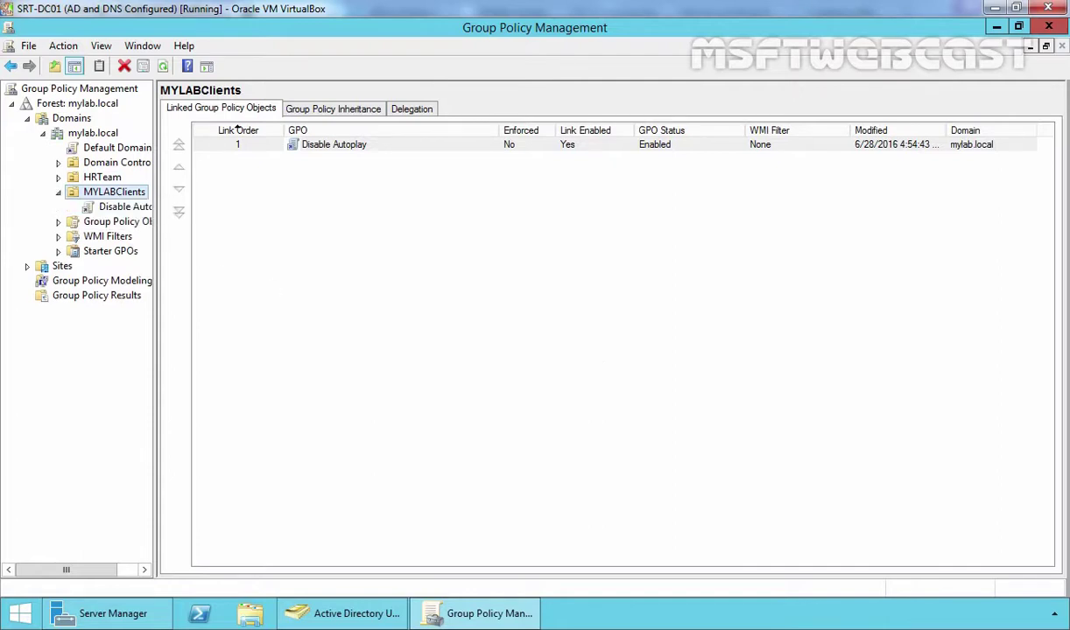
click(123, 209)
right_click(125, 212)
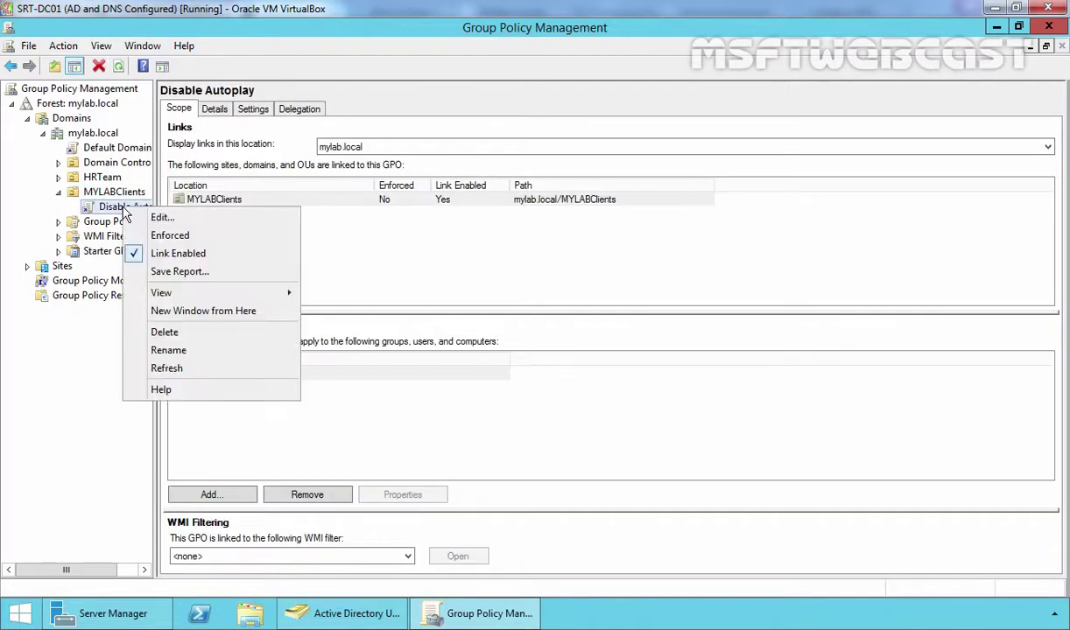
click(146, 218)
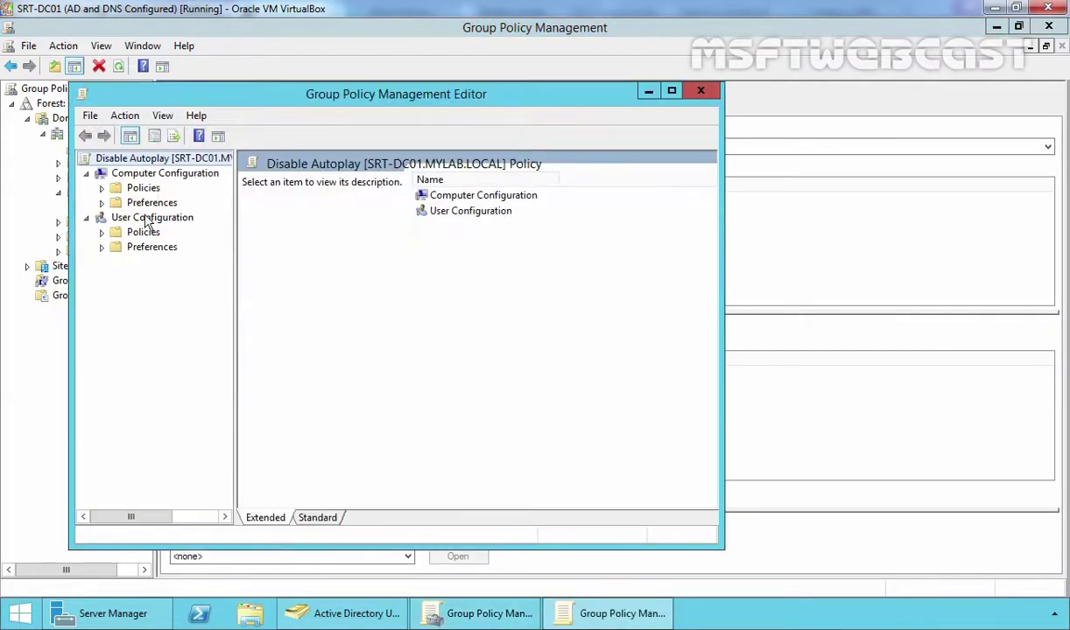
click(672, 92)
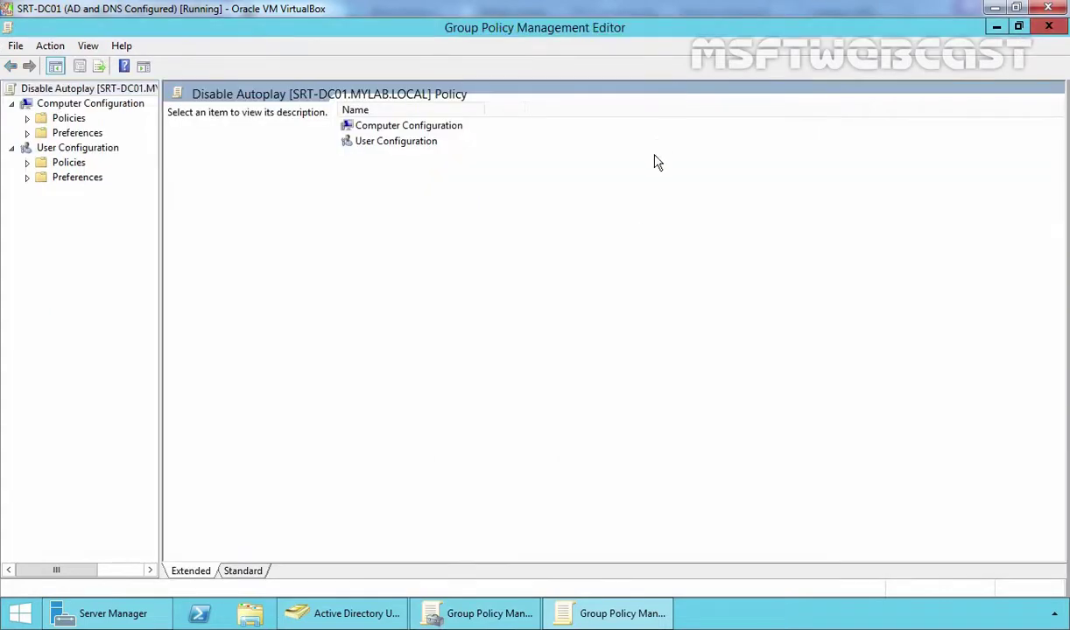
Step: Navigate Computer Configuration > Administrative Templates > Windows Components > AutoPlay Policies and select Turn off Autoplay
click(83, 103)
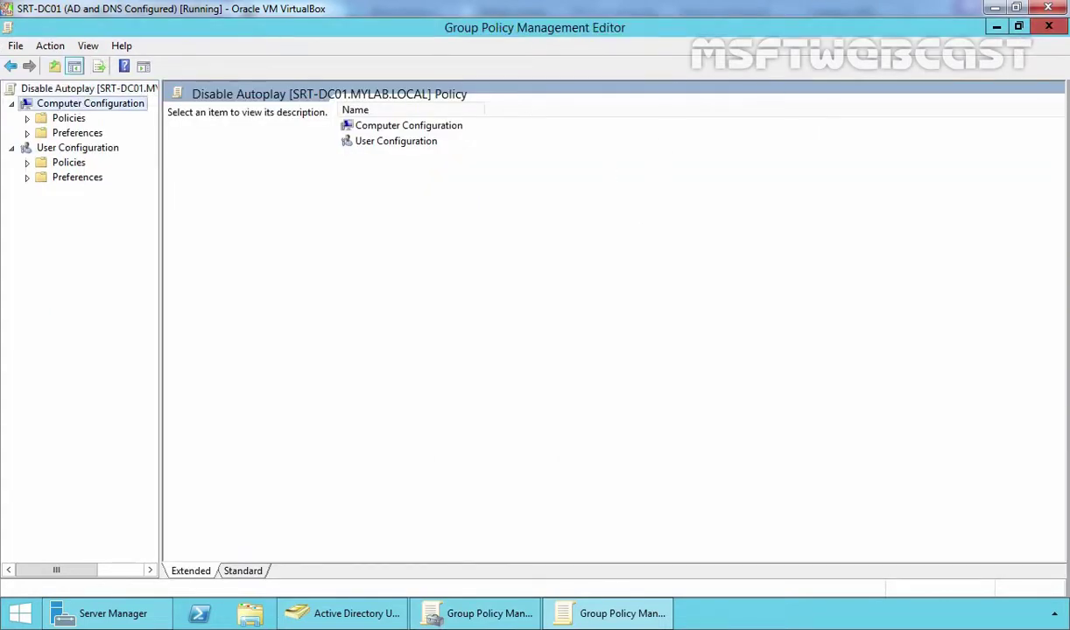
double_click(75, 120)
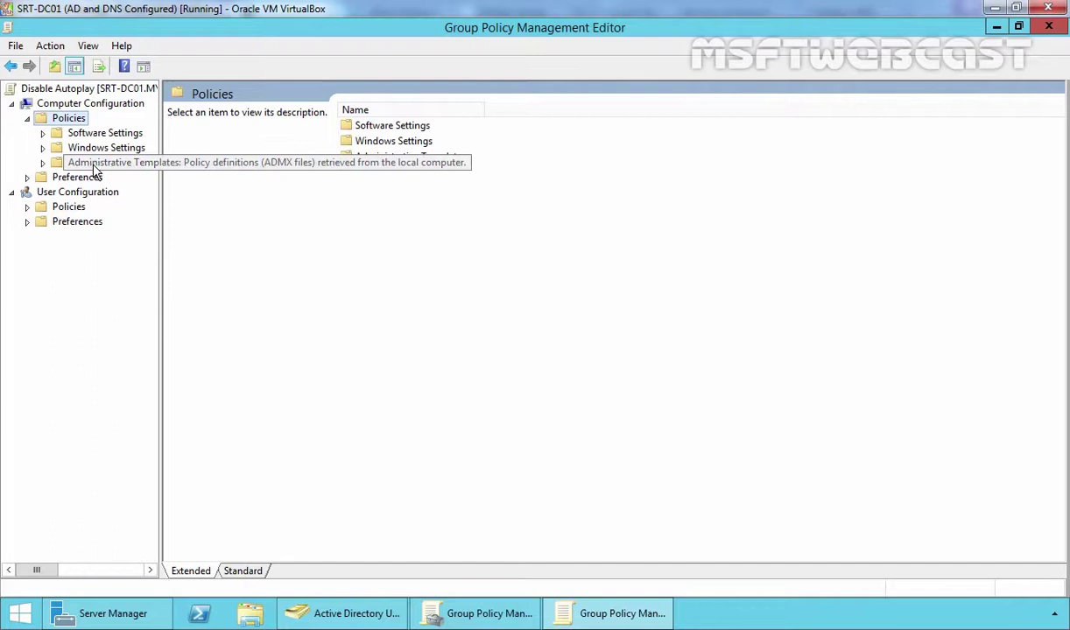
double_click(96, 166)
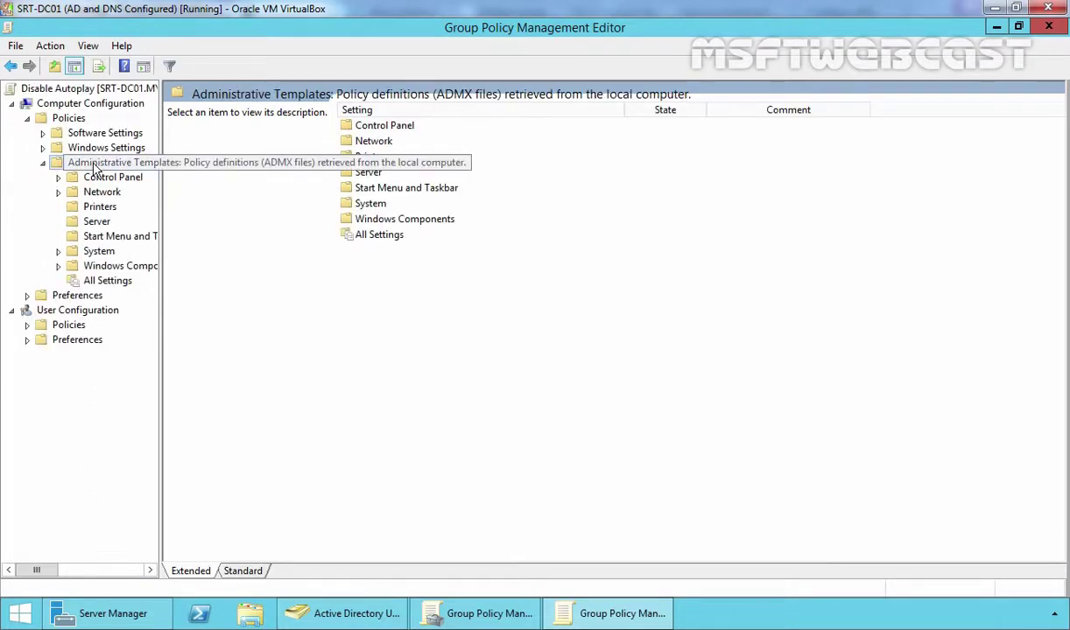
double_click(120, 267)
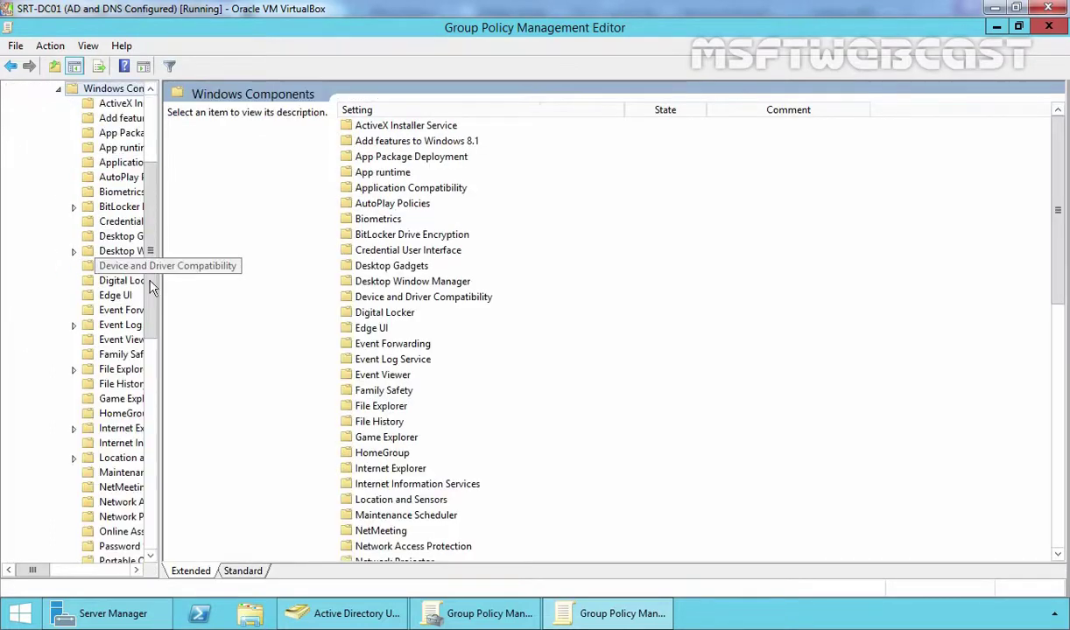
drag(153, 285, 323, 281)
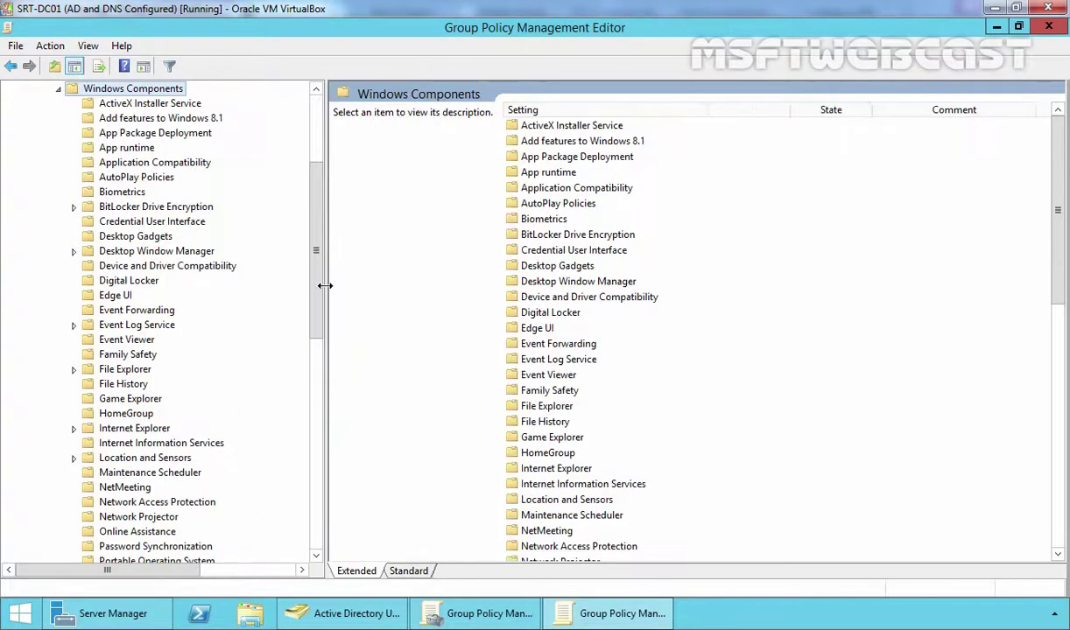
click(110, 178)
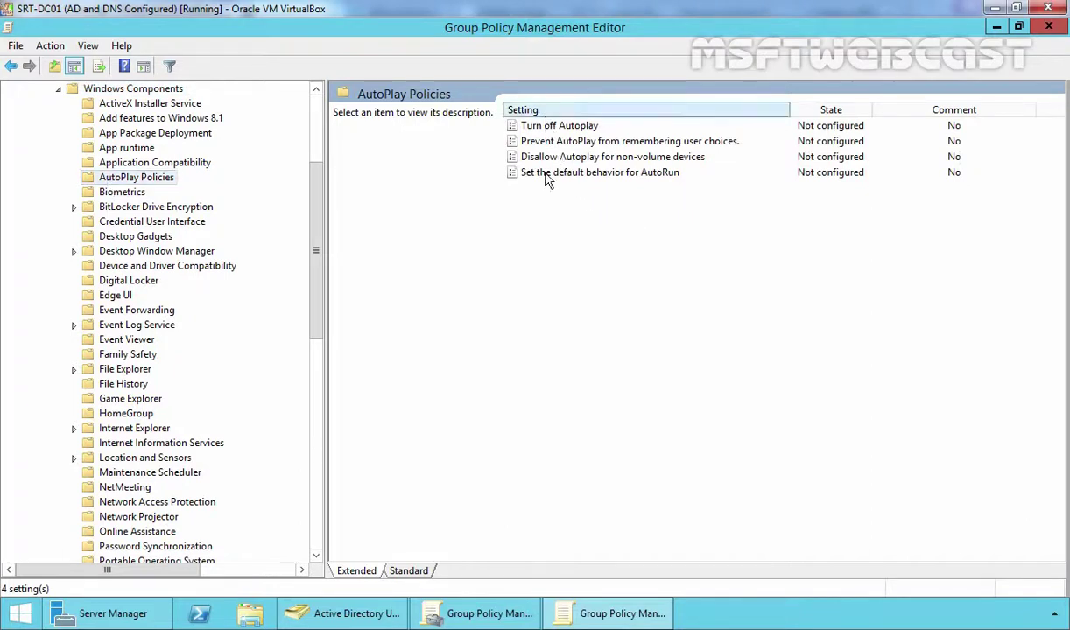
click(532, 126)
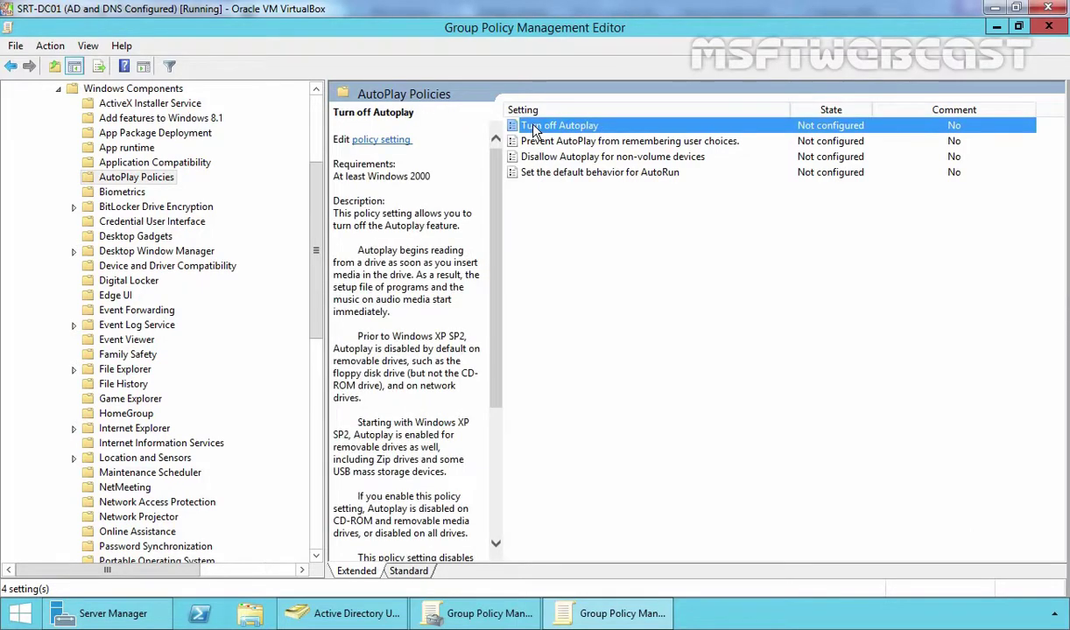
Step: Enable Turn off Autoplay for All drives, apply it, and close the policy editor
double_click(534, 128)
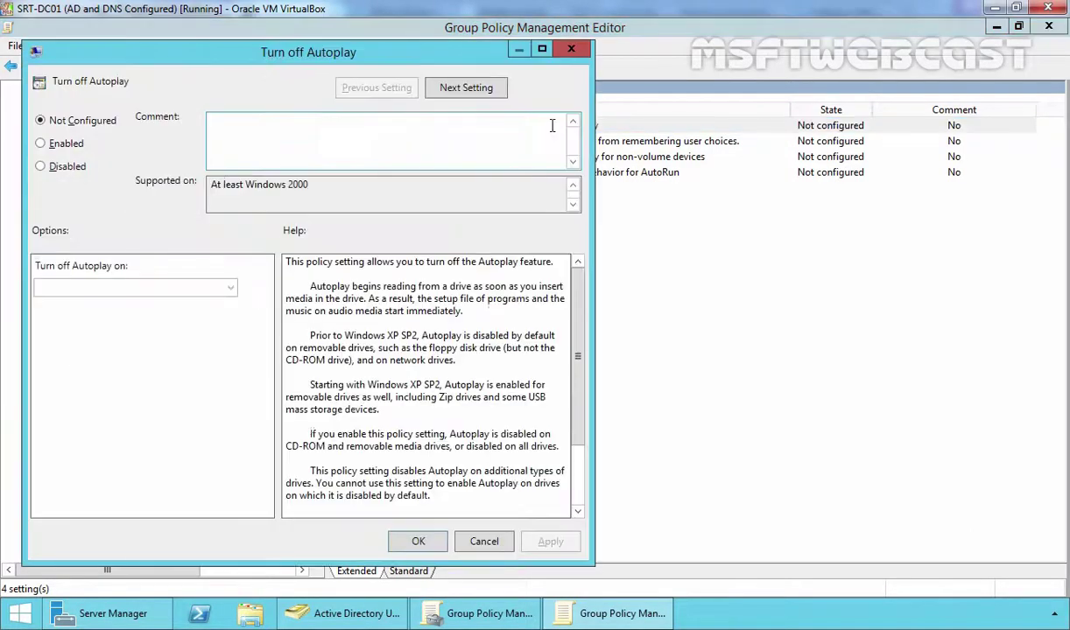
click(58, 149)
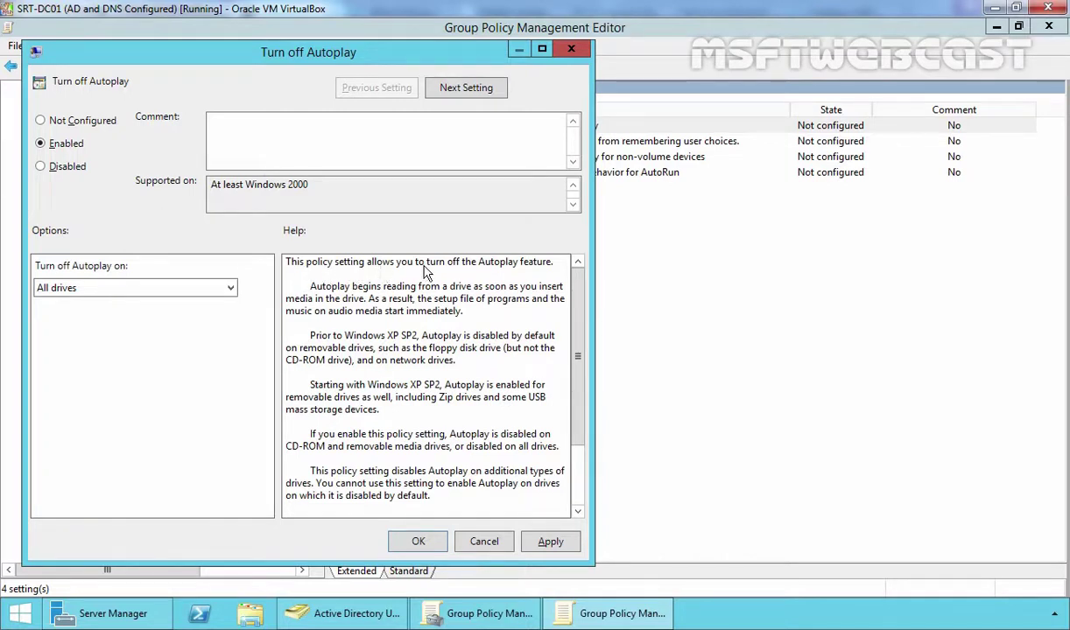
click(547, 539)
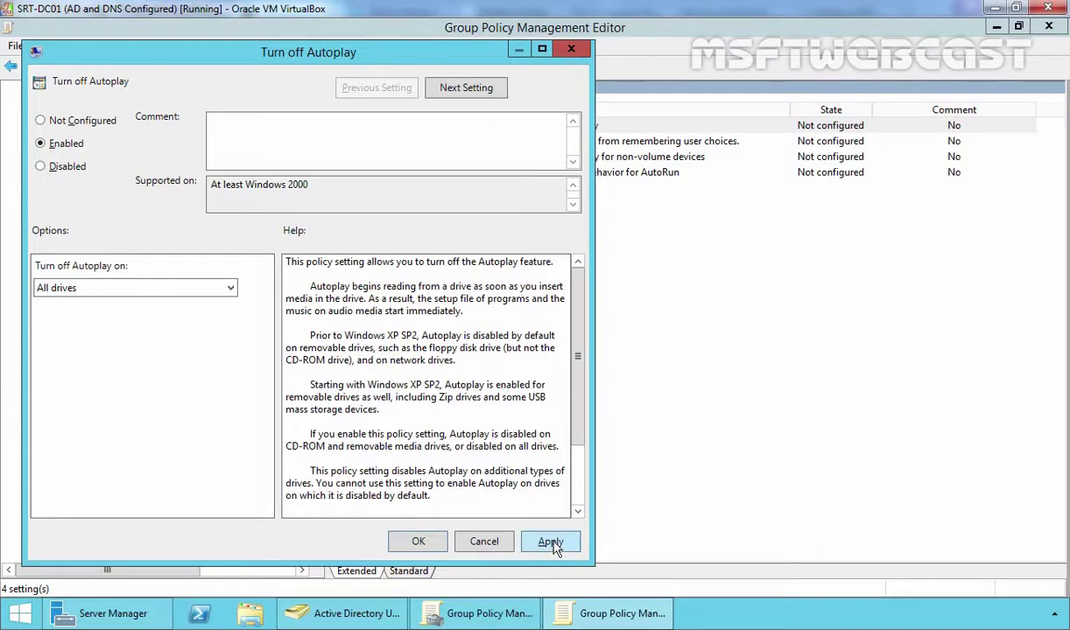
click(411, 543)
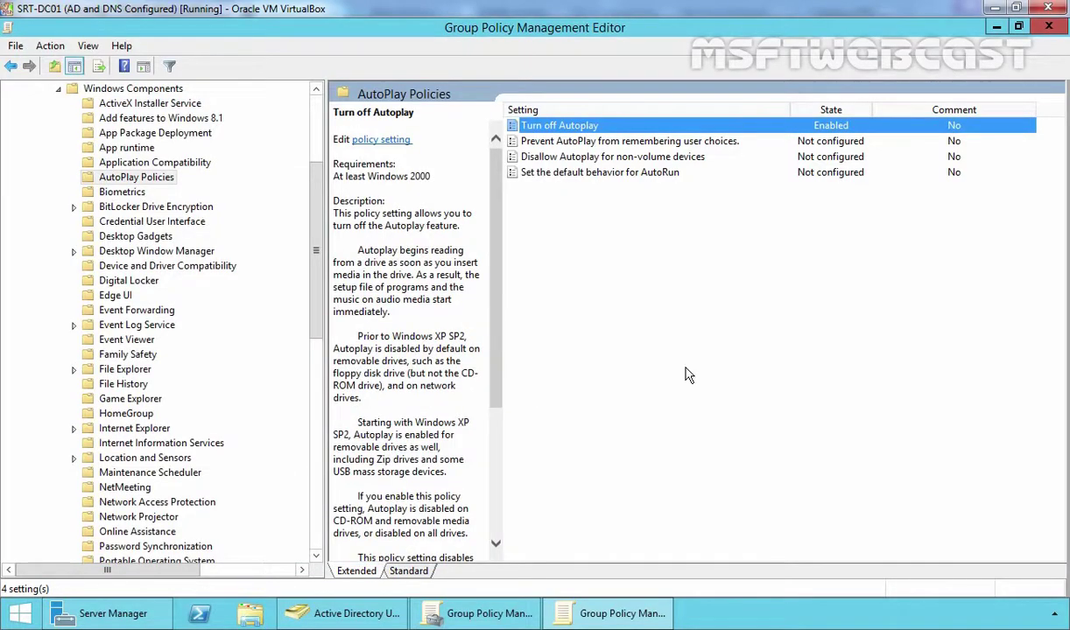
click(1050, 27)
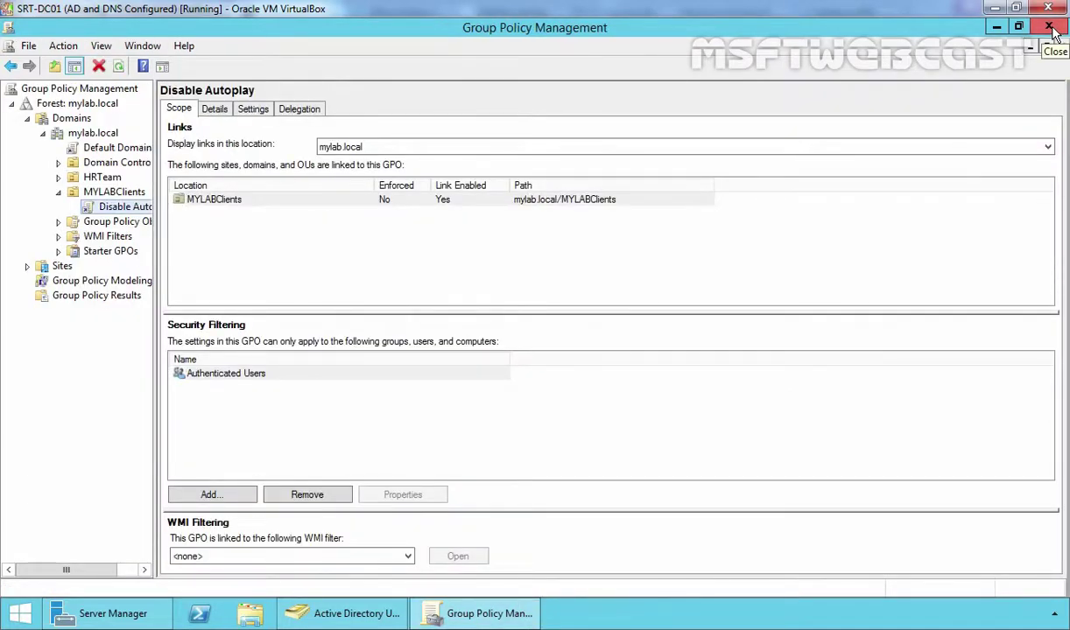
Step: Close Group Policy Management and run gpupdate /force in the Windows 7 client's Command Prompt
click(1051, 27)
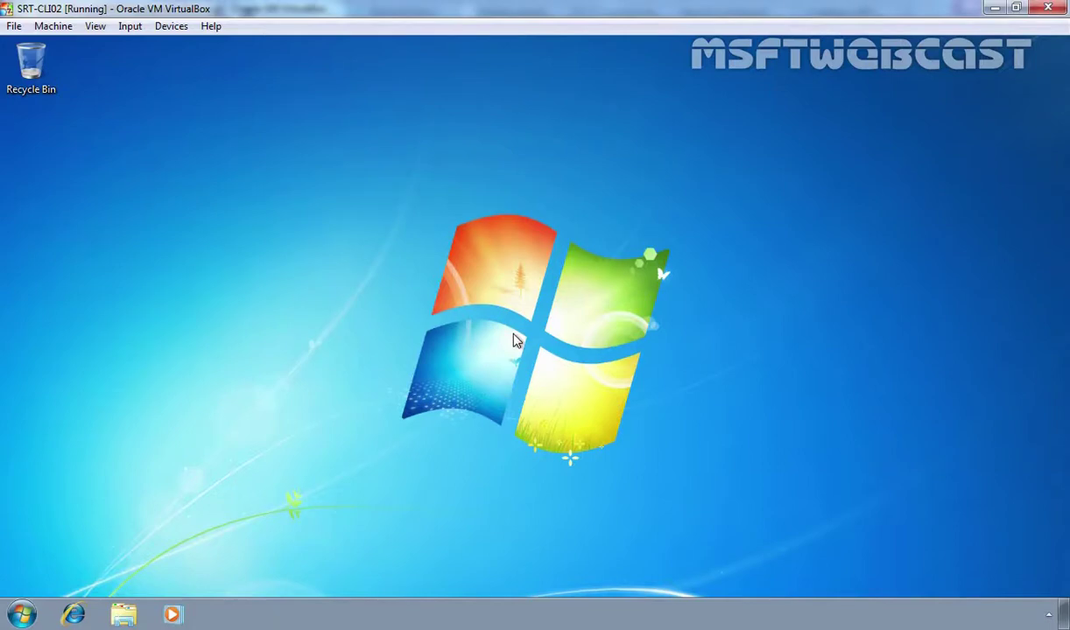
key(super+r)
text(cmd)
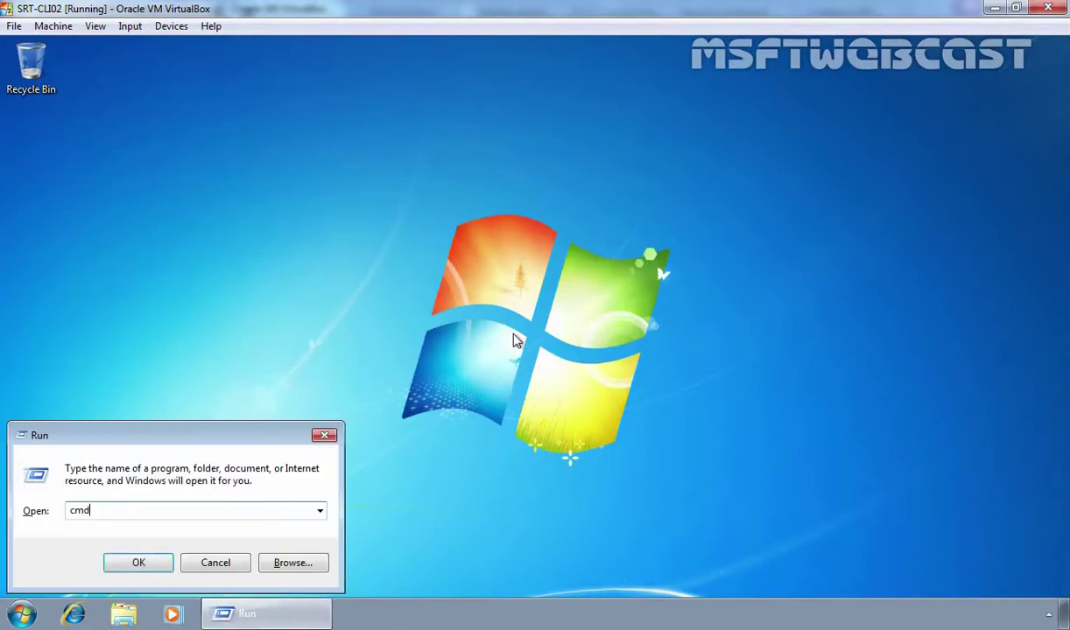
key(Return)
text(g)
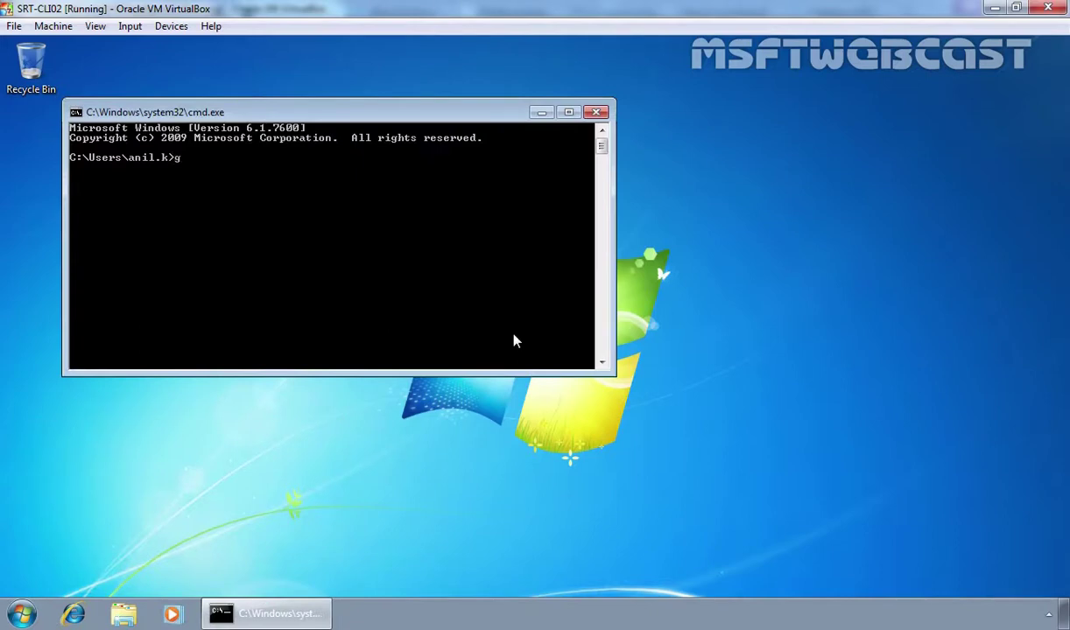
text(pupdate /force)
key(Return)
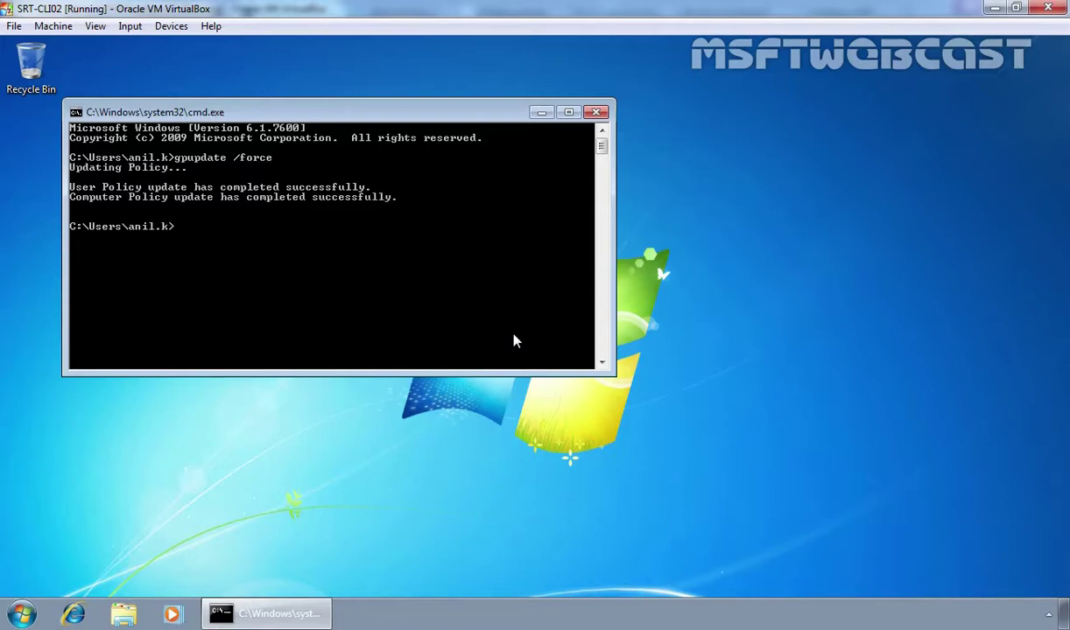
Step: Close the command console and restart the Windows 7 client
click(597, 112)
click(19, 618)
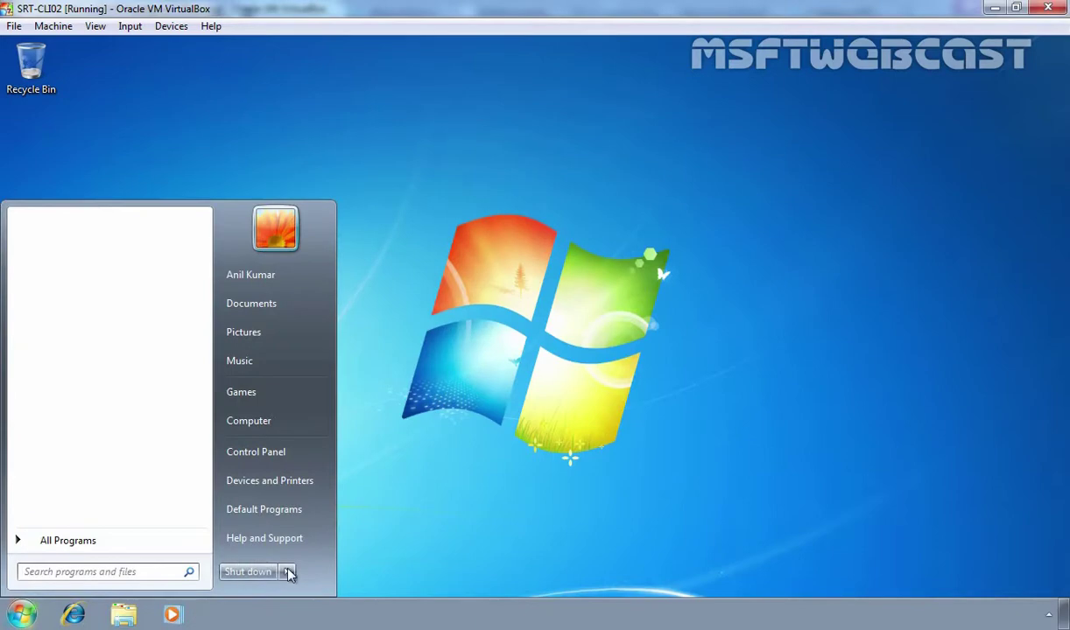
mouse_move(286, 571)
click(337, 556)
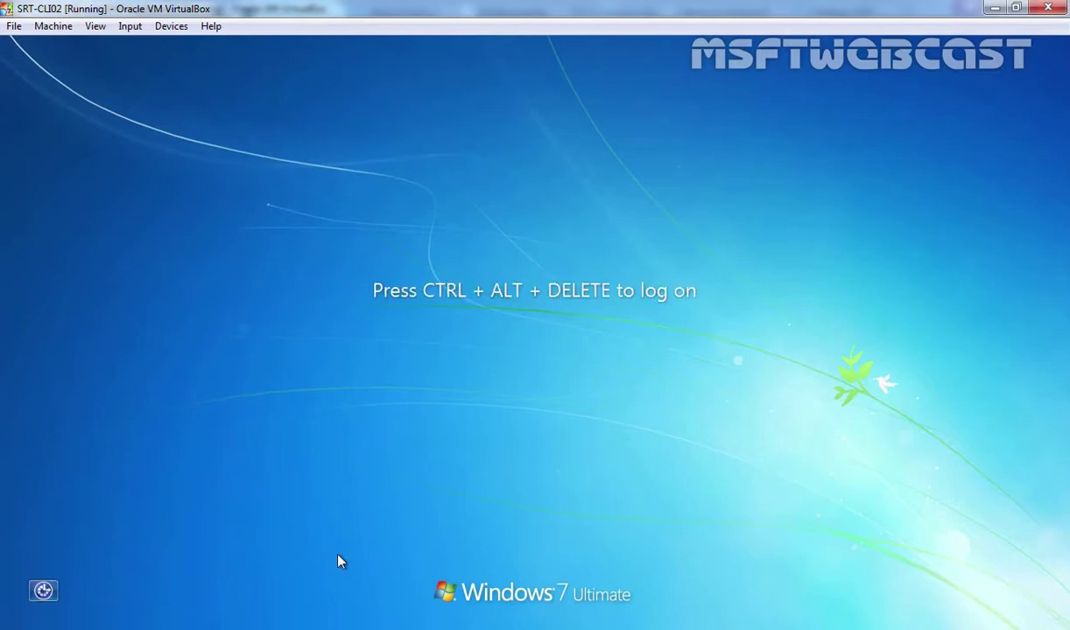
Step: Sign back in to the domain account with Ctrl+Alt+Del and the user's password
key(ctrl+alt+Delete)
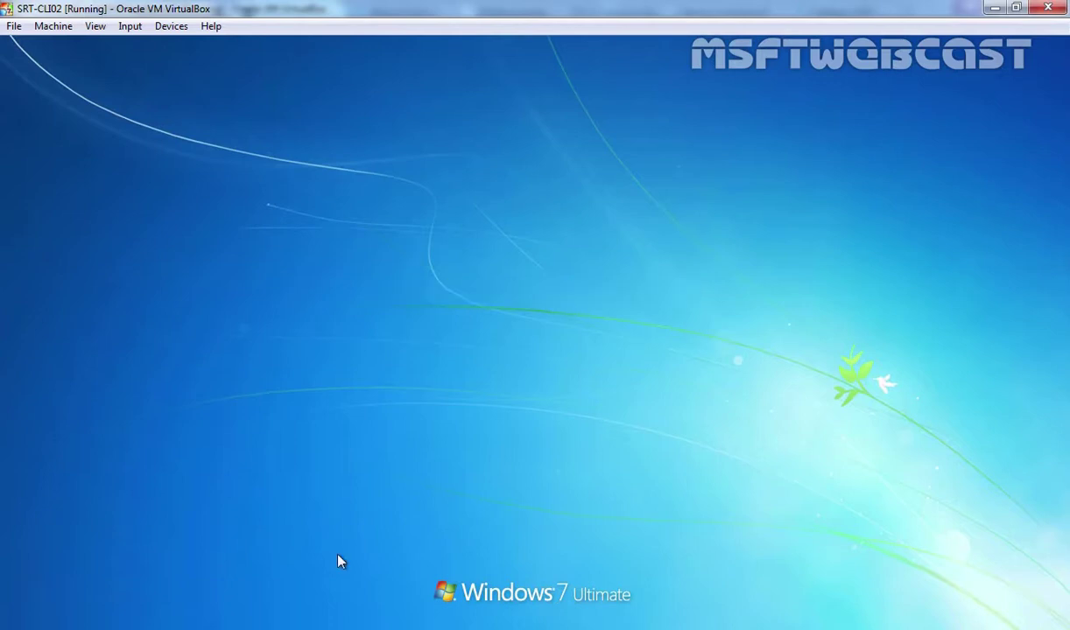
text(•••••••••)
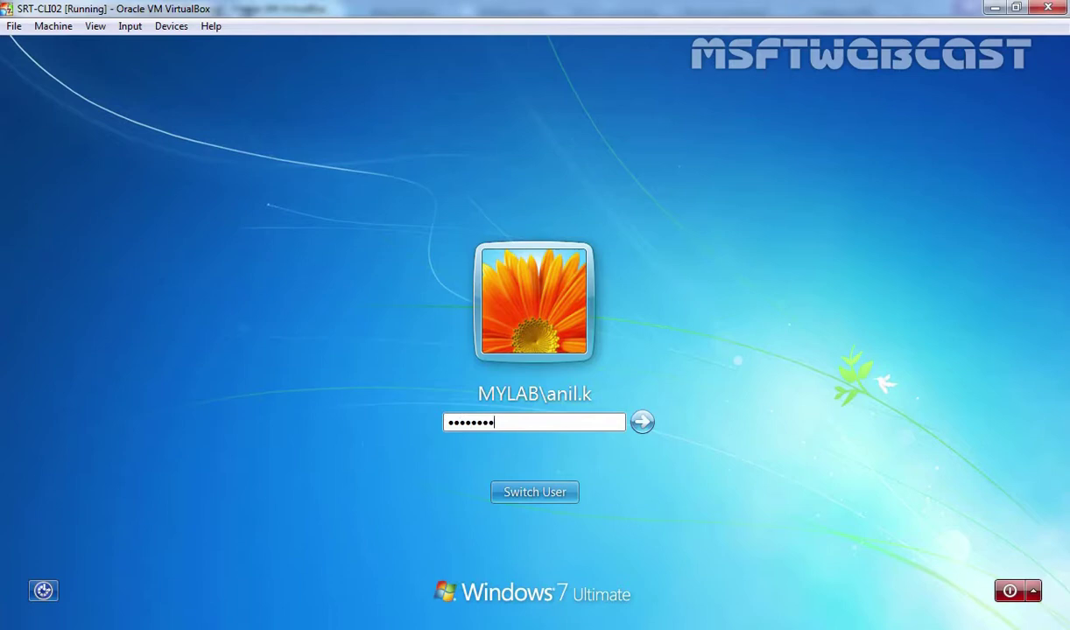
key(Return)
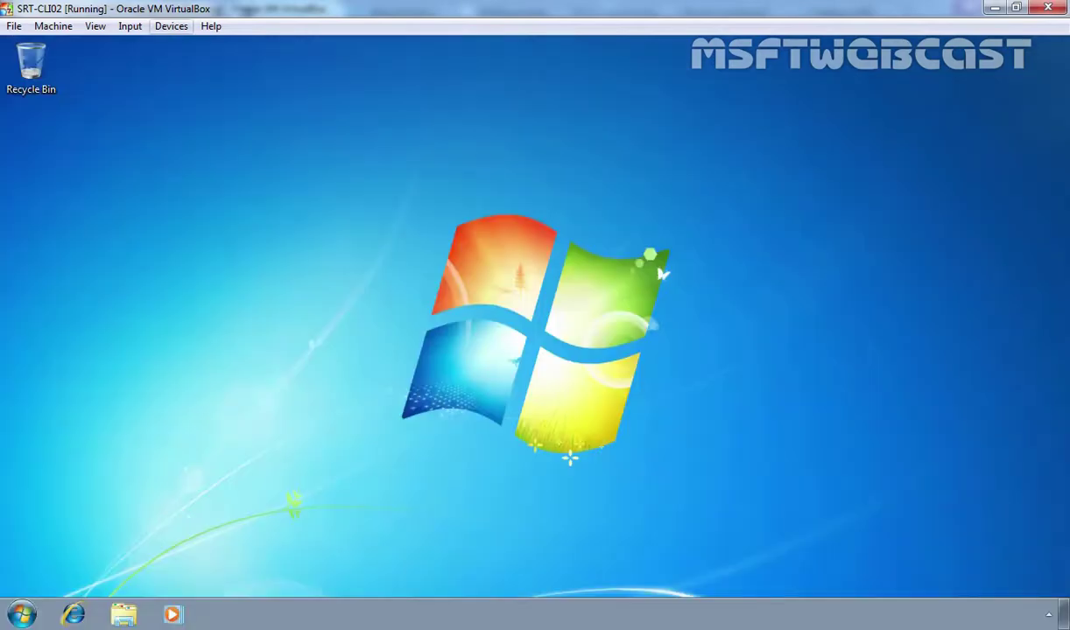
Step: Eject the Windows Server ISO from the client's virtual optical drive
click(166, 27)
mouse_move(177, 45)
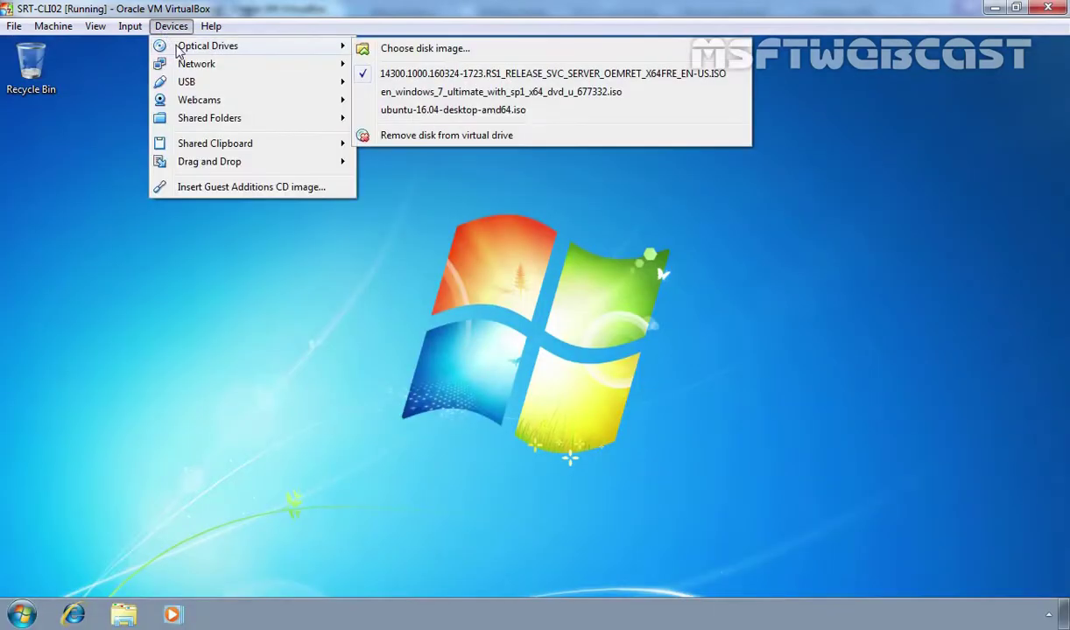
click(421, 79)
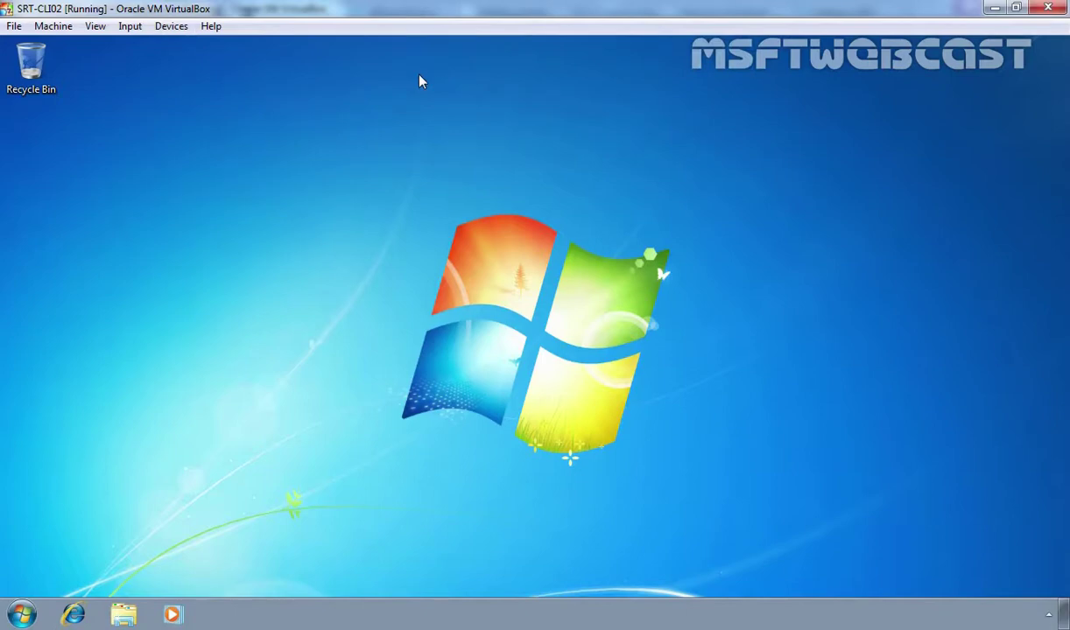
Step: Reinsert the Windows Server ISO to confirm no AutoPlay window appears
click(176, 31)
mouse_move(193, 49)
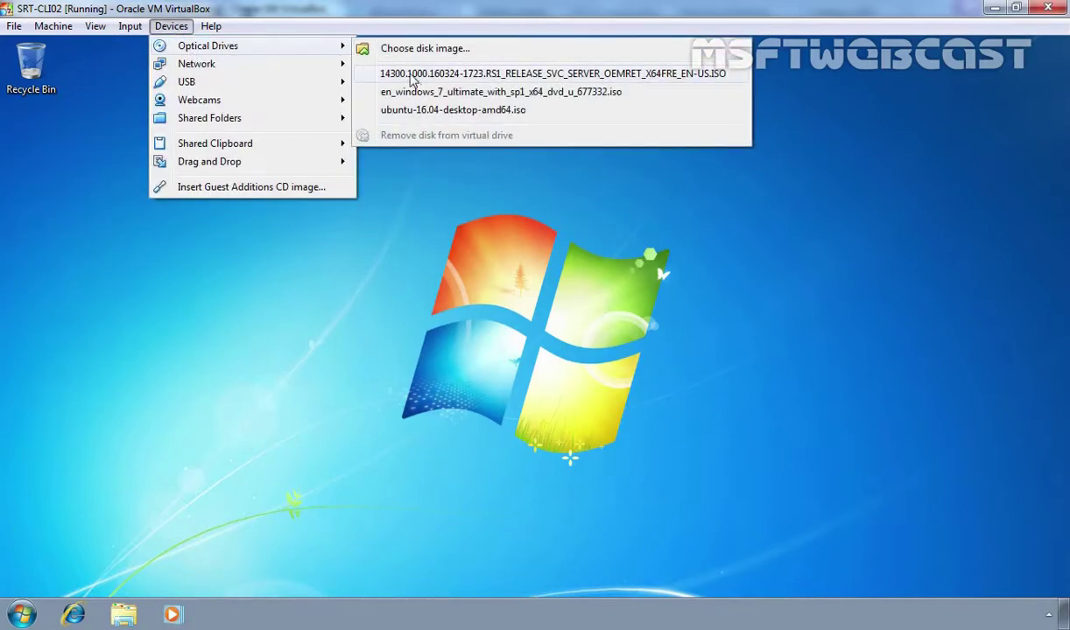
click(412, 77)
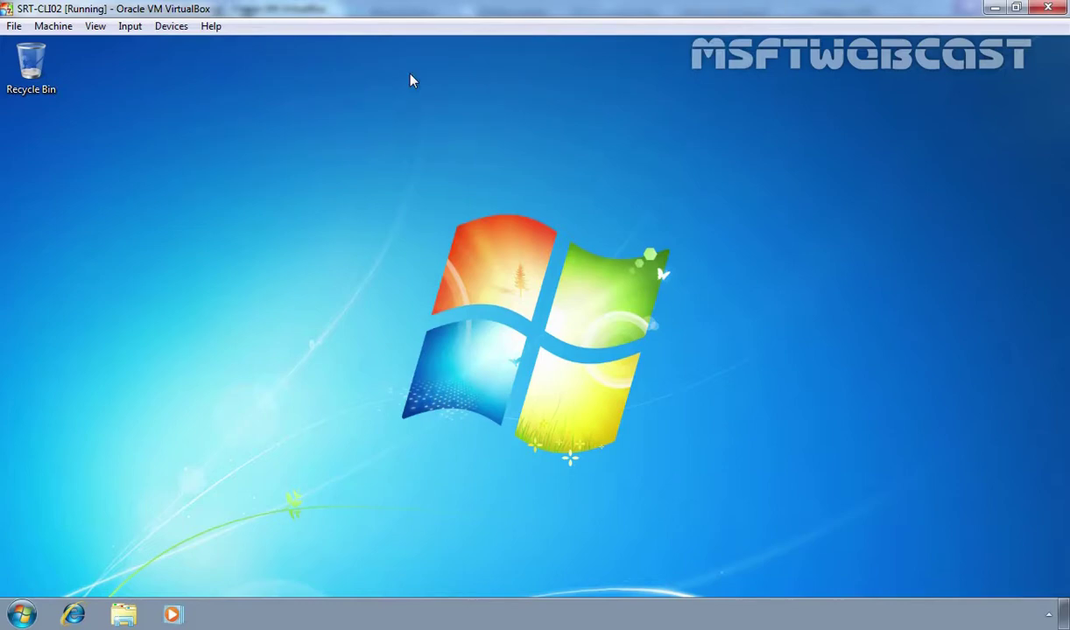